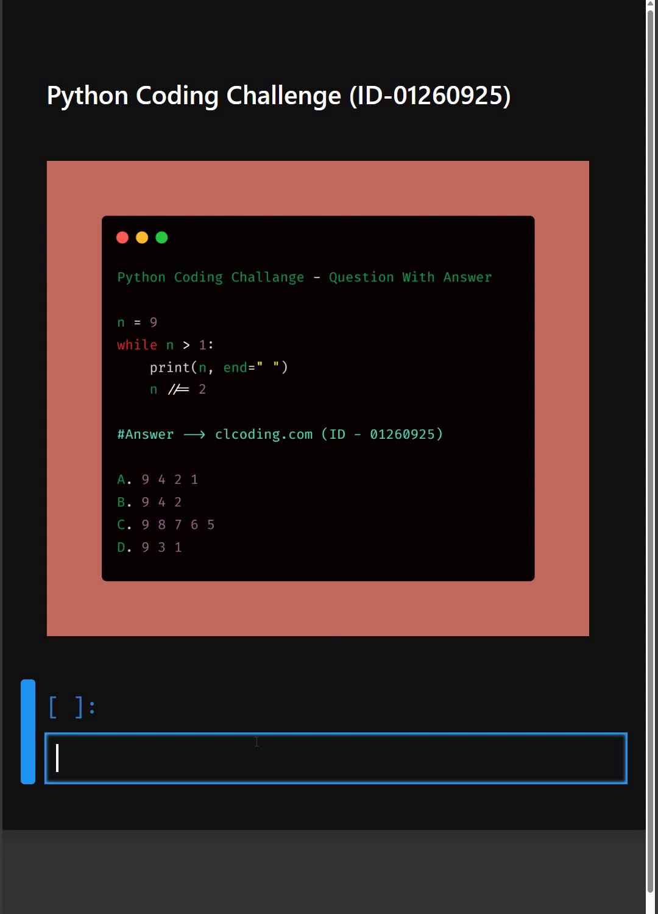
- Paste the n = 9 halving while-loop code, then walk through its condition, print and n //= 2 lines
{"action": "type", "text": "n = 9 while n > 1:     print(n, end=\" \")     n //= 2"}
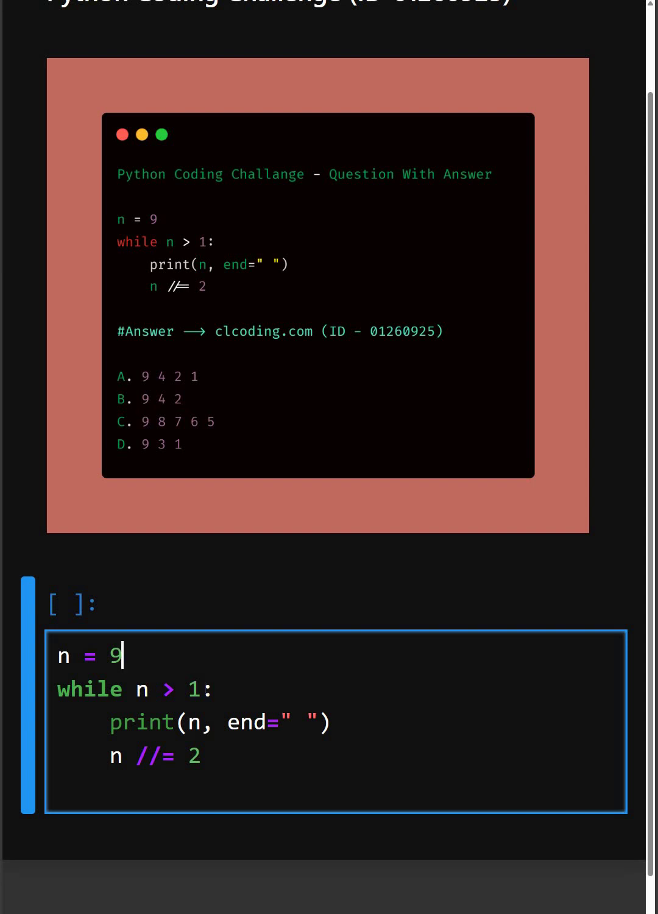
{"action": "left_click", "coordinate": [228, 688]}
{"action": "left_click", "coordinate": [202, 721]}
{"action": "scroll", "coordinate": [233, 732], "scroll_direction": "down", "scroll_amount": 1}
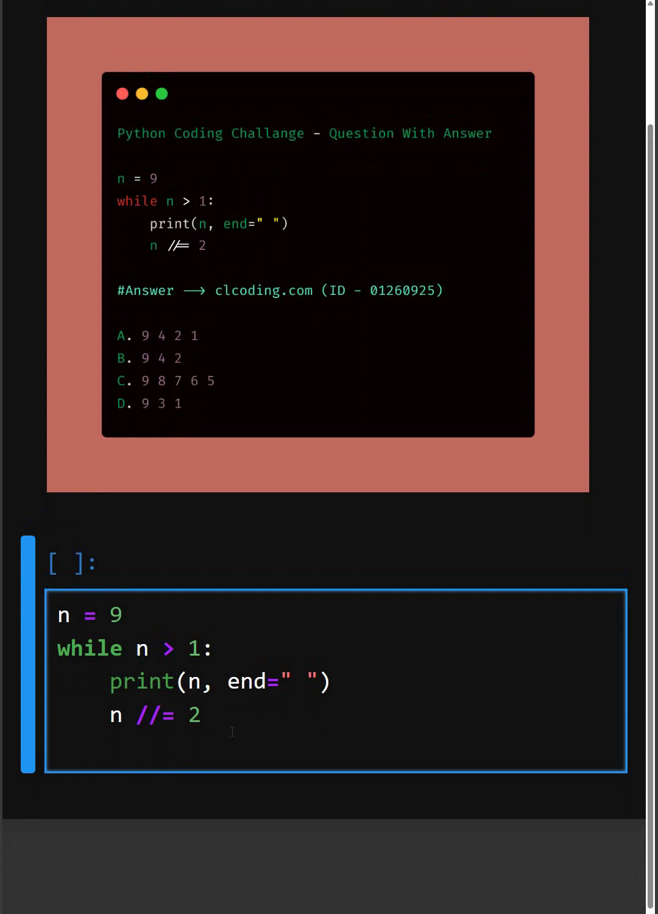
{"action": "scroll", "coordinate": [232, 732], "scroll_direction": "up", "scroll_amount": 1}
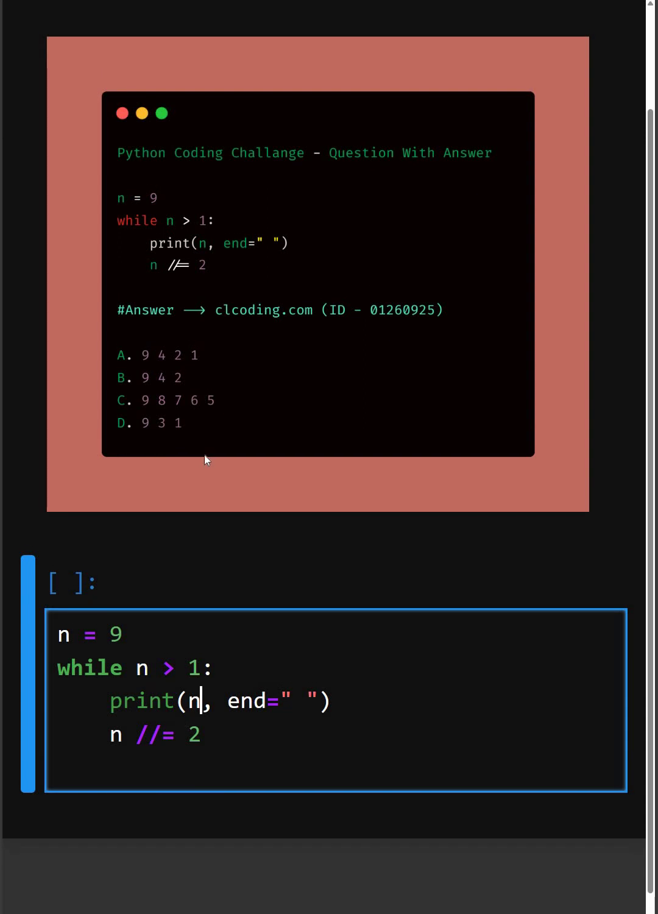
{"action": "left_click", "coordinate": [201, 739]}
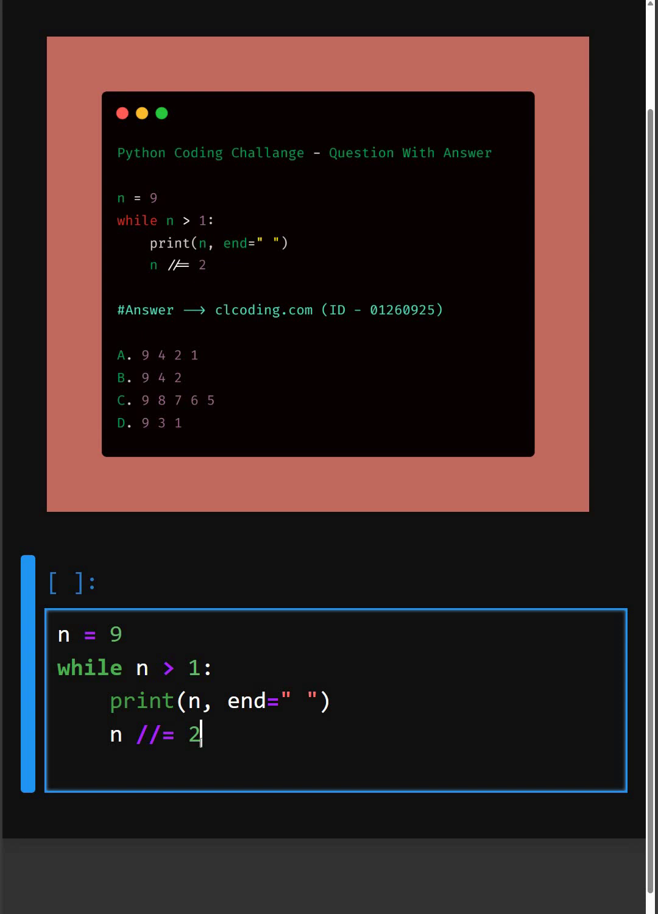
- Execute the while-loop cell so it prints 9 4 2
{"action": "key", "text": "shift+Return"}
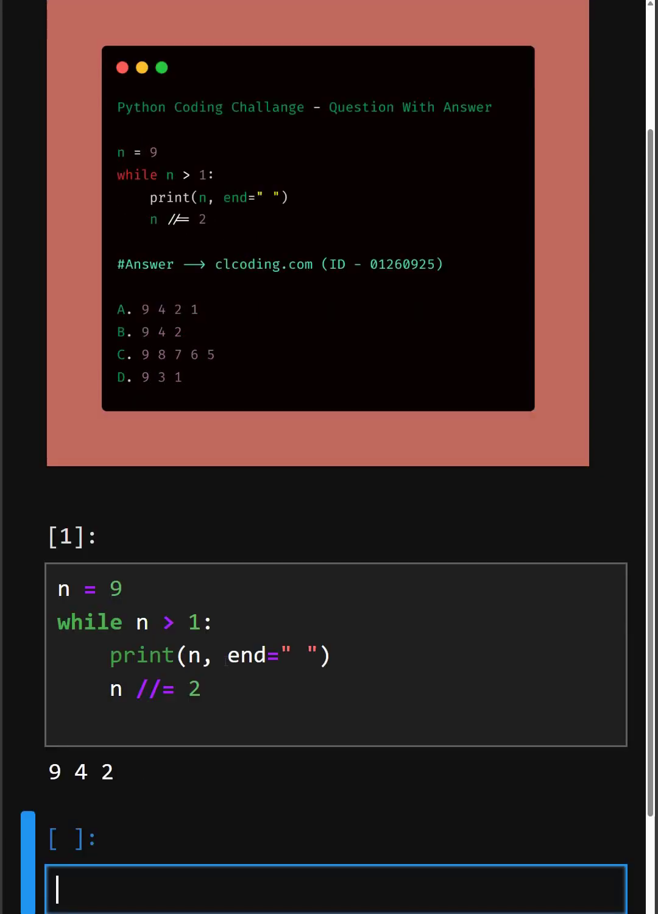
{"action": "scroll", "coordinate": [226, 655], "scroll_direction": "up", "scroll_amount": 2}
{"action": "scroll", "coordinate": [225, 661], "scroll_direction": "up", "scroll_amount": 2}
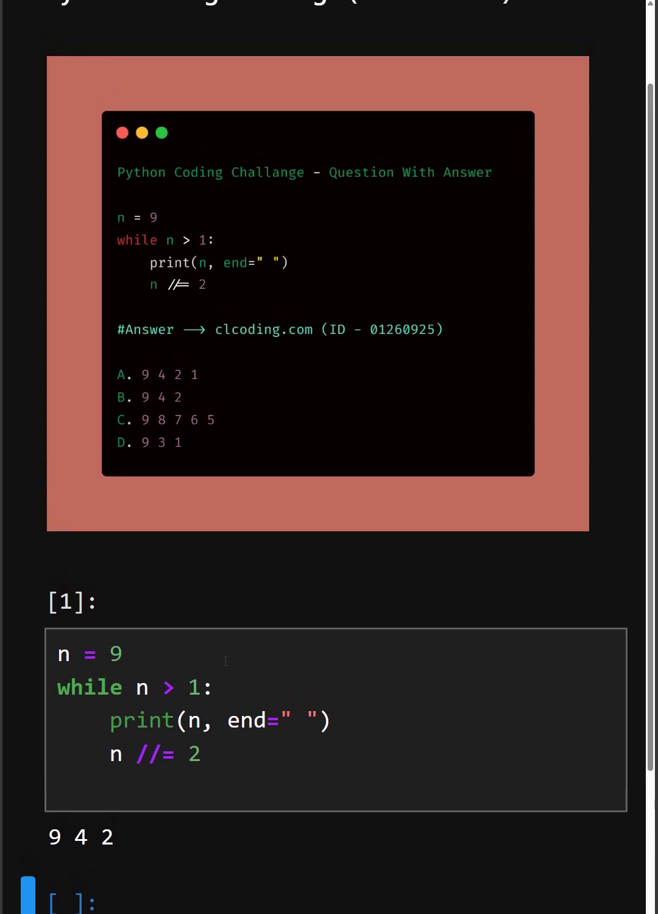
{"action": "scroll", "coordinate": [243, 629], "scroll_direction": "up", "scroll_amount": 2}
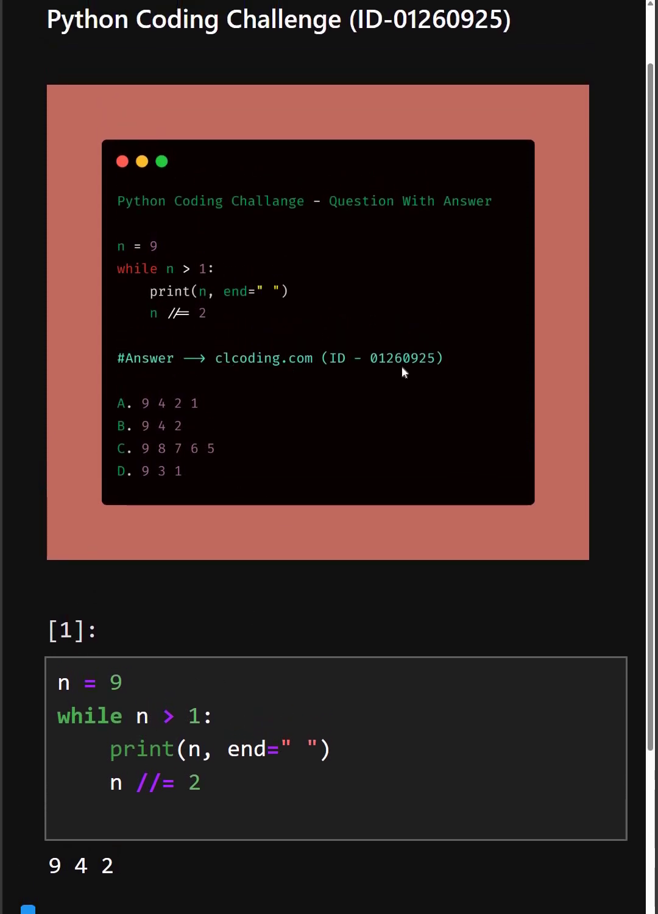
{"action": "scroll", "coordinate": [400, 364], "scroll_direction": "up", "scroll_amount": 2}
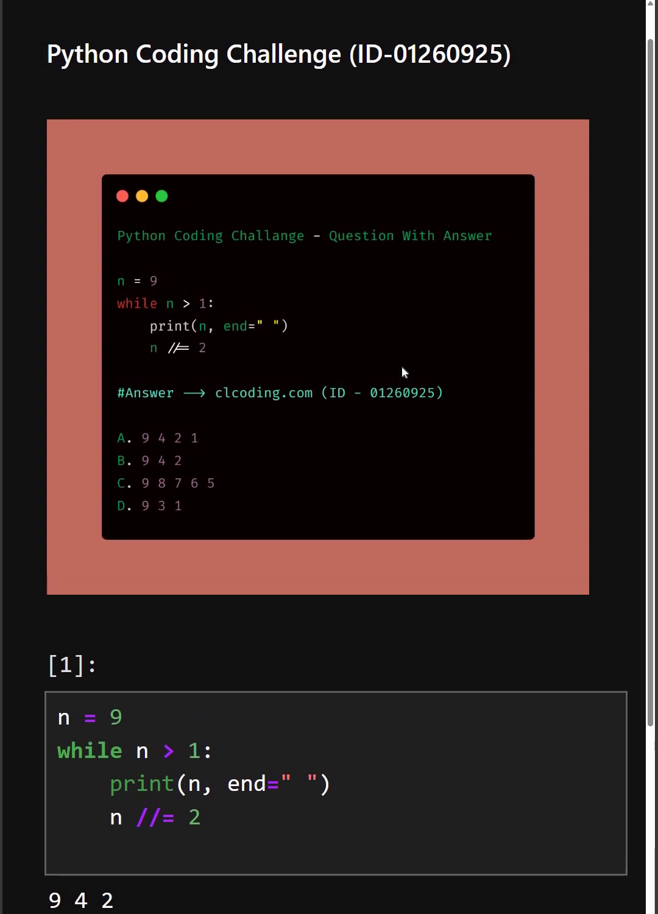